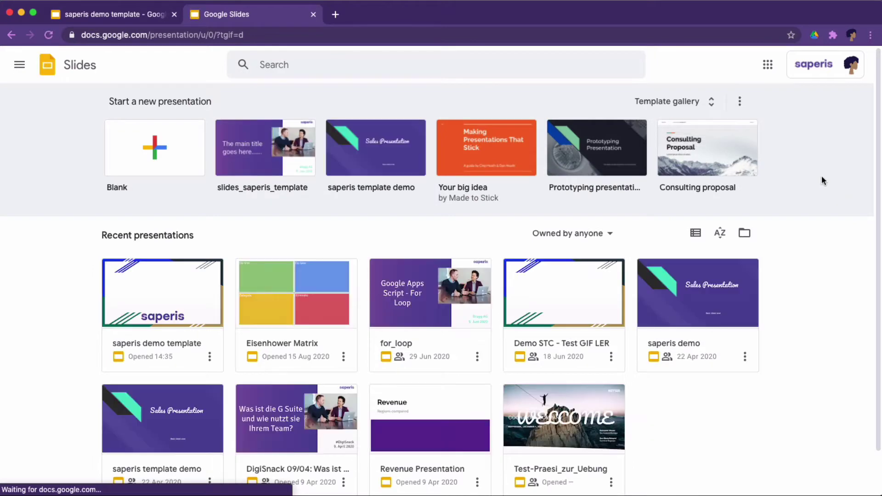
Browse the General templates in the full template gallery, then go back to the saperis templates
click(687, 103)
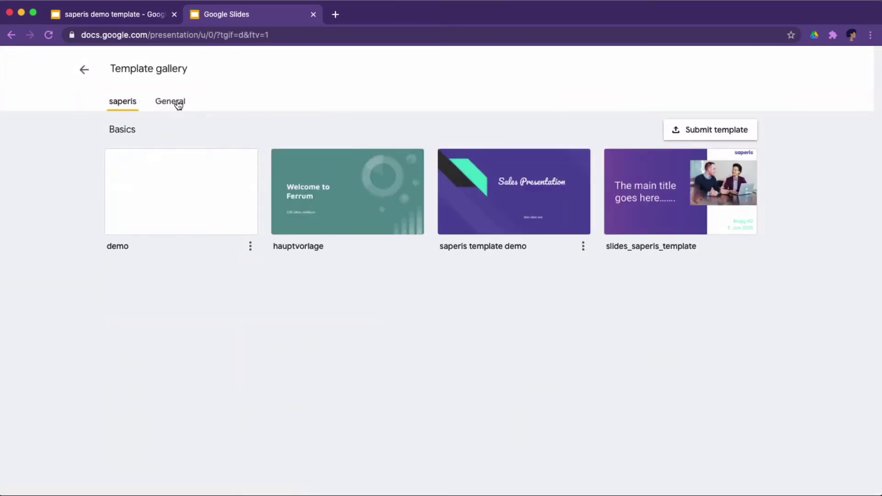
click(178, 104)
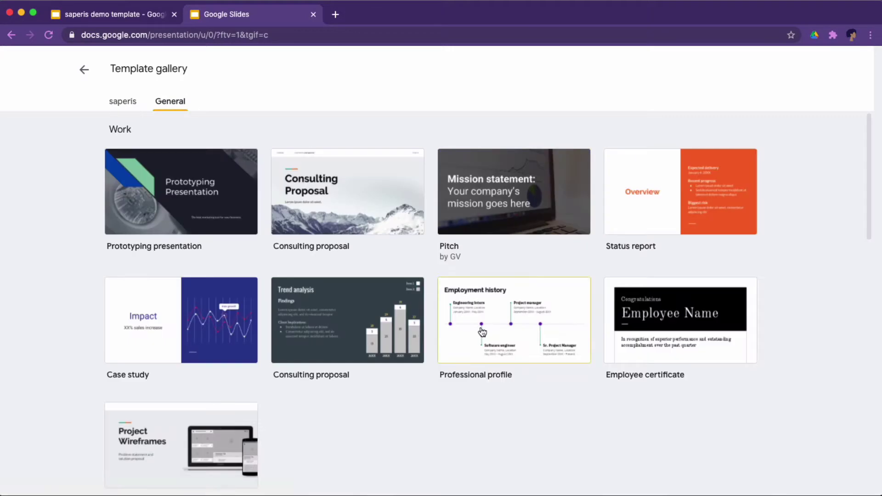
scroll(482, 332, down, 8)
scroll(482, 332, down, 7)
scroll(482, 331, up, 12)
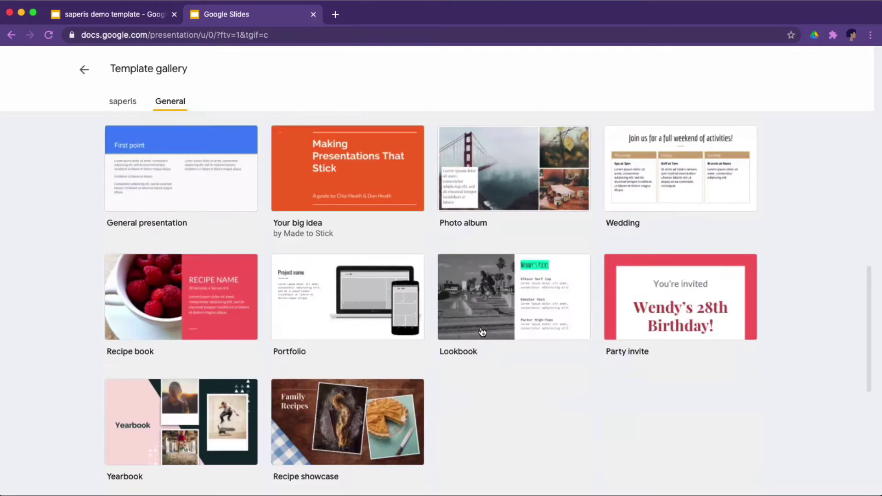
scroll(482, 332, up, 4)
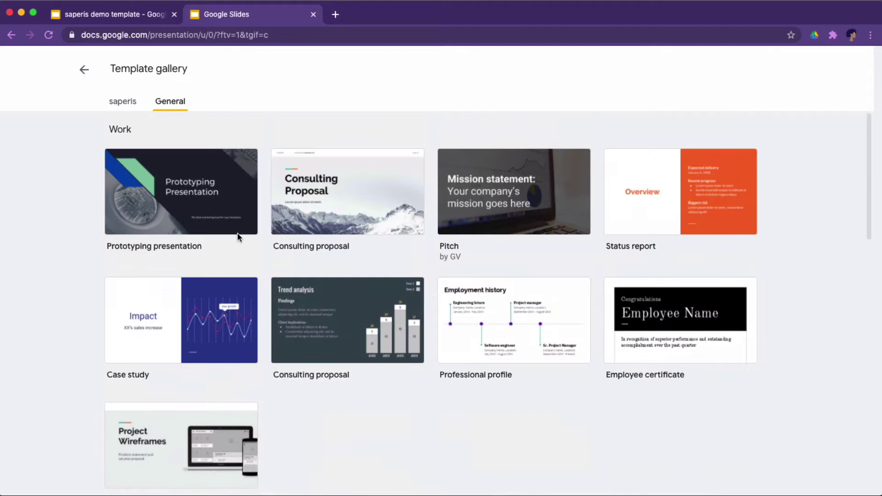
click(131, 109)
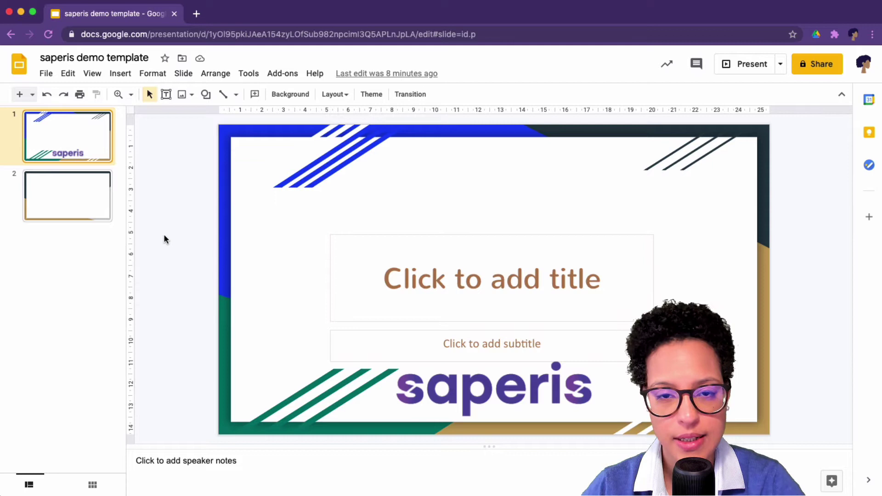
Launch Google Slides from the apps grid in a new browser tab and show its template gallery
click(196, 20)
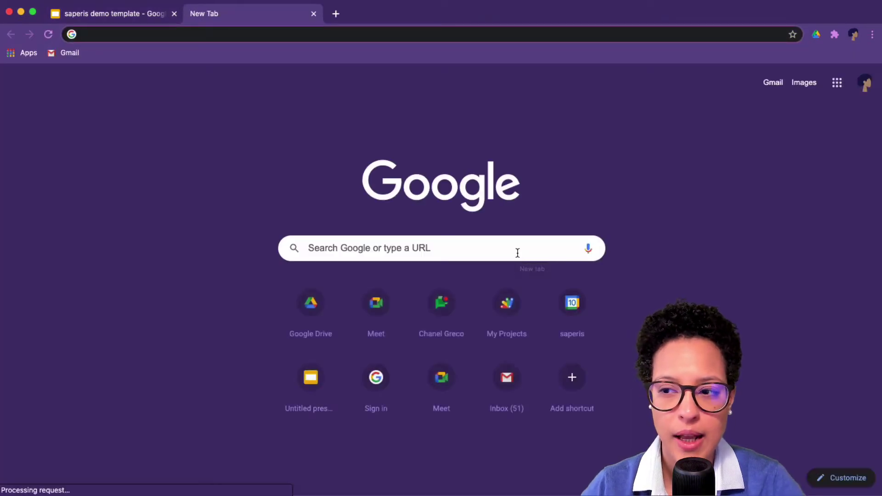
click(836, 83)
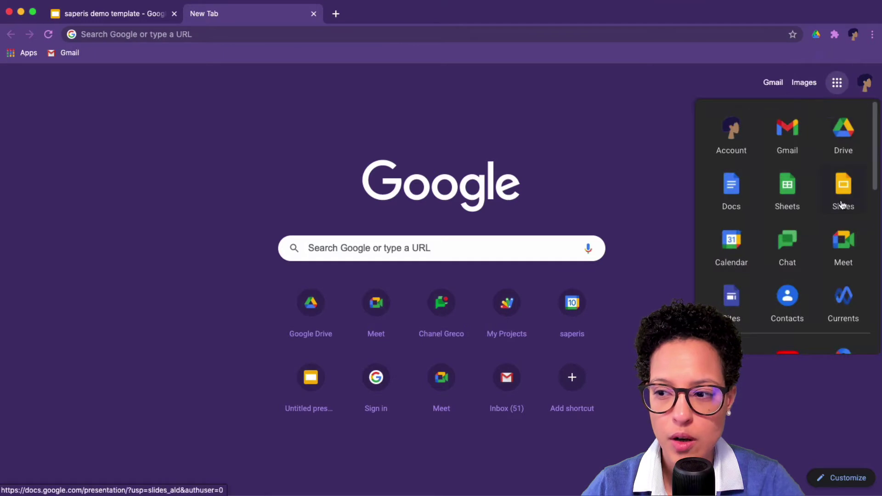
click(844, 187)
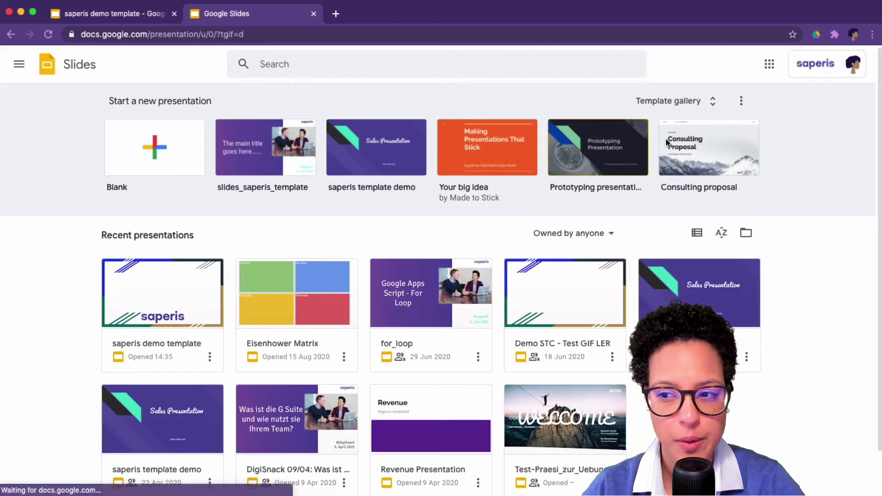
click(674, 101)
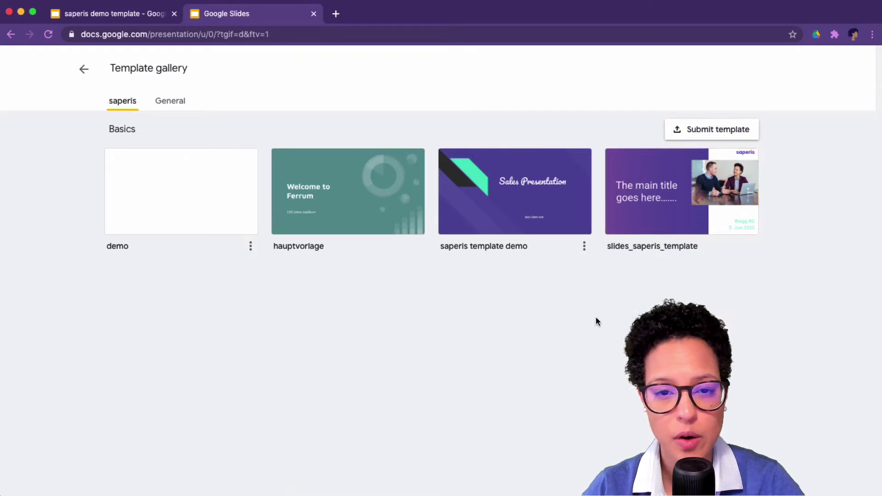
Begin a template submission and choose 'saperis demo template' from Recent presentations as the file
click(699, 132)
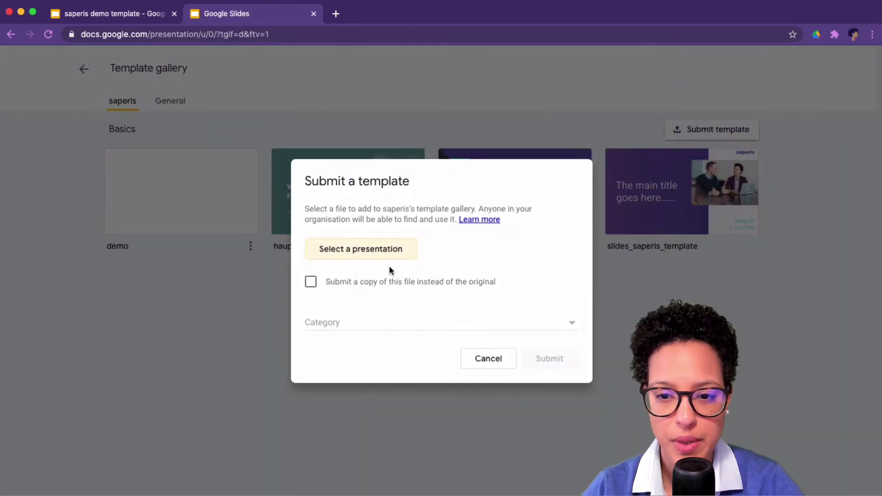
click(384, 254)
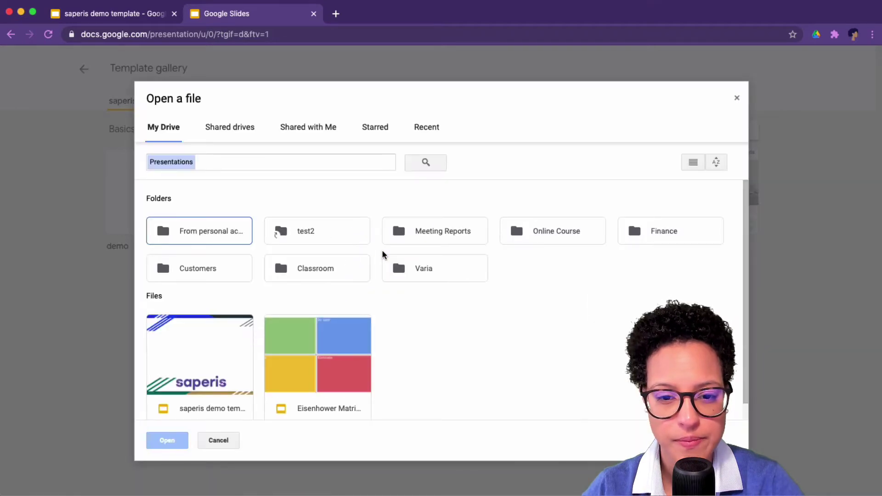
click(423, 128)
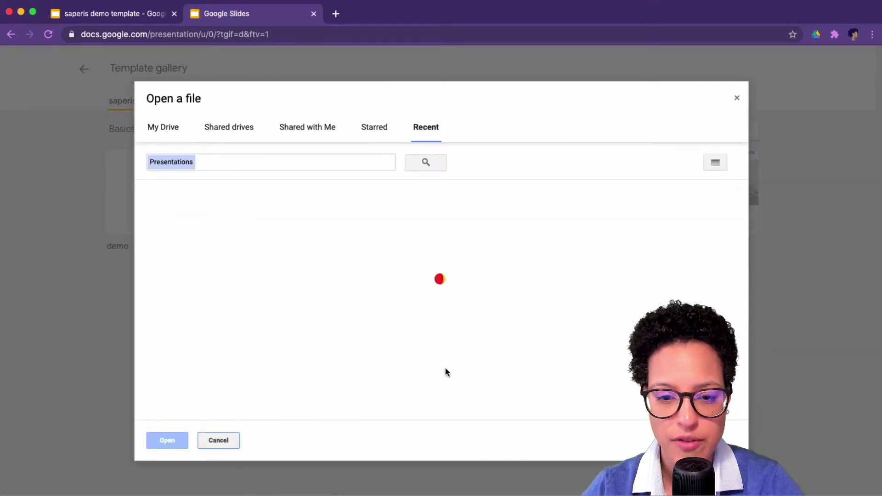
click(221, 248)
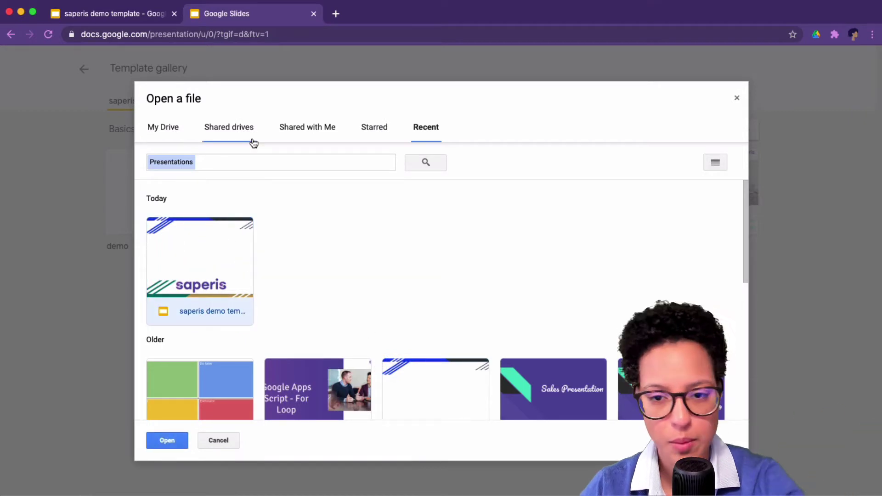
click(163, 445)
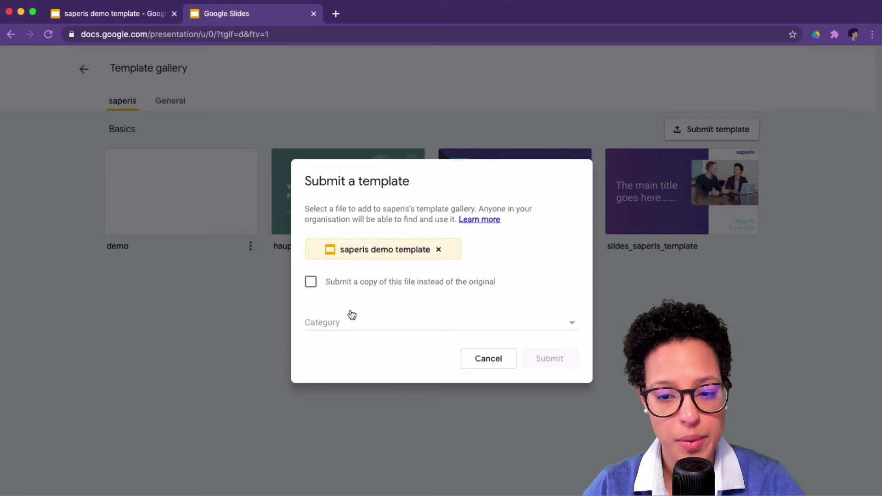
File the saperis demo template under the Basics category and submit it to the gallery
click(414, 325)
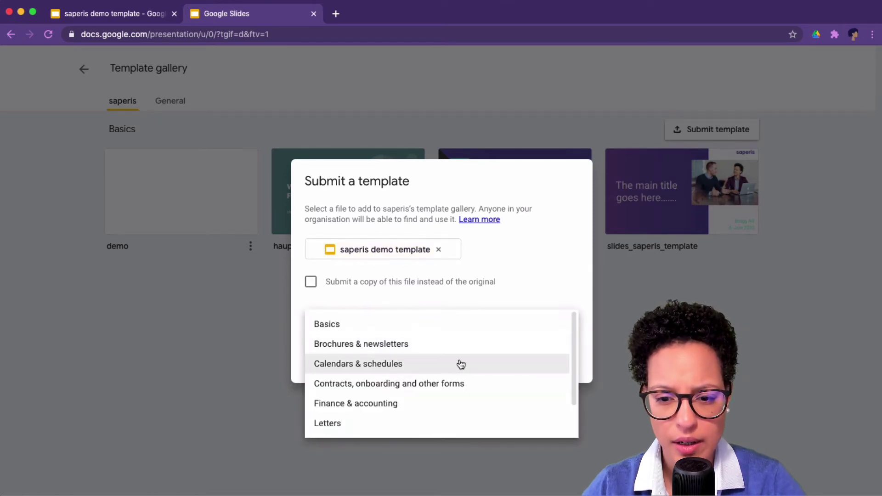
click(338, 325)
click(549, 358)
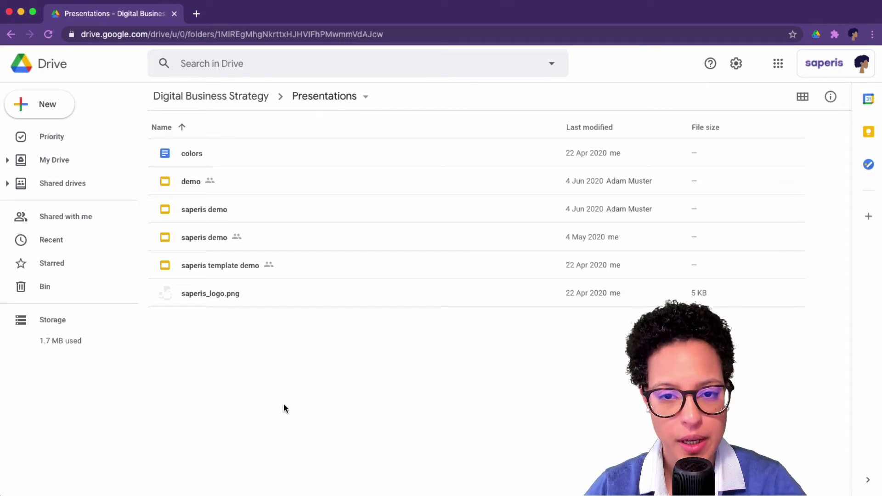
Launch the Google Slides home page from the Google apps grid in a new browser tab
click(196, 14)
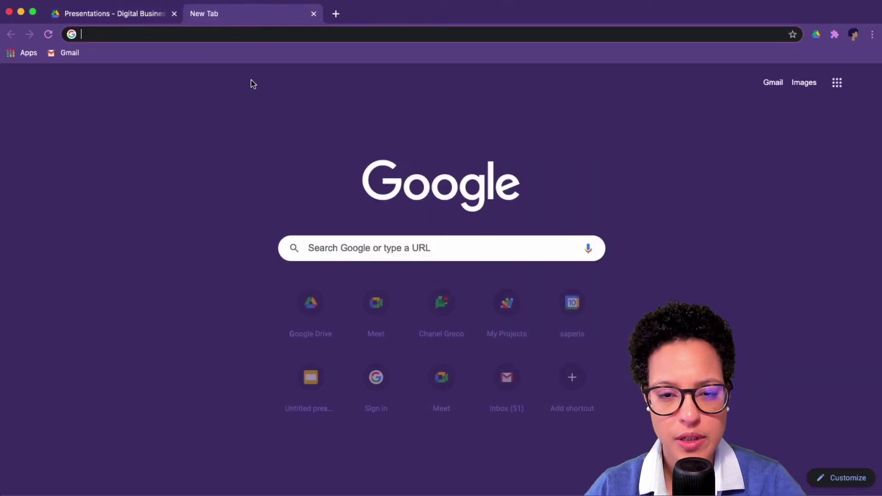
click(839, 83)
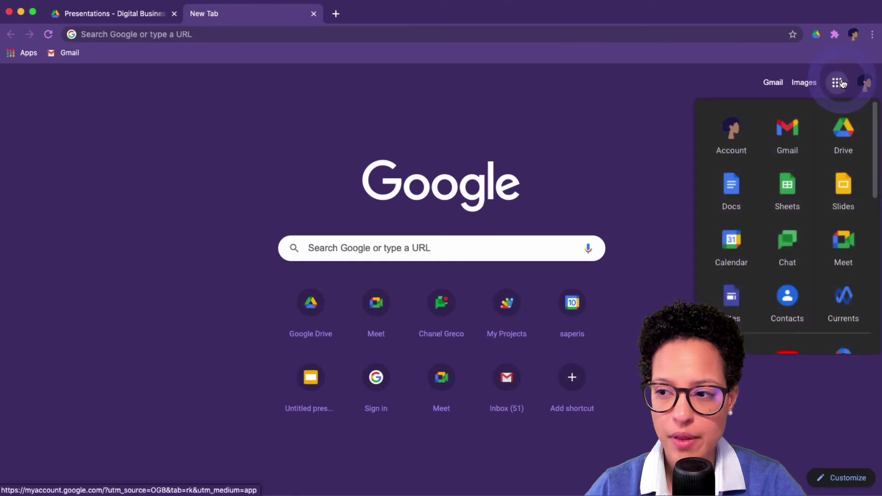
click(850, 193)
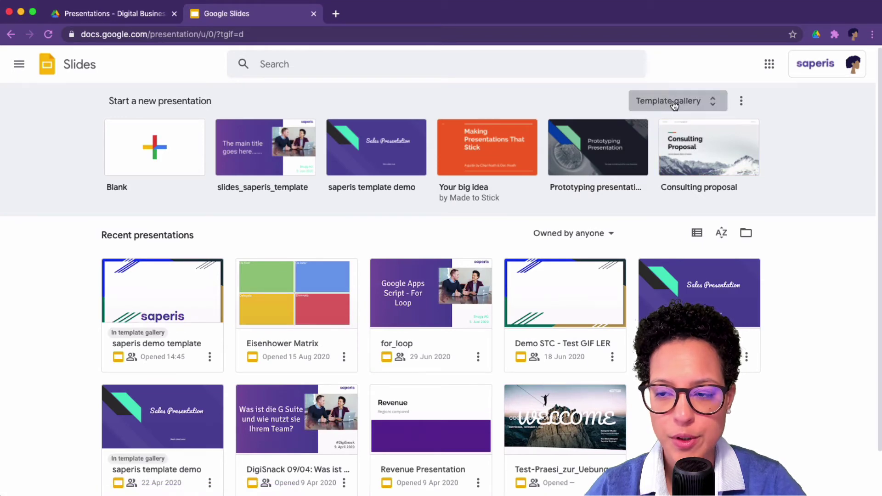
Create a new presentation from the saperis demo template thumbnail in the template gallery
click(673, 103)
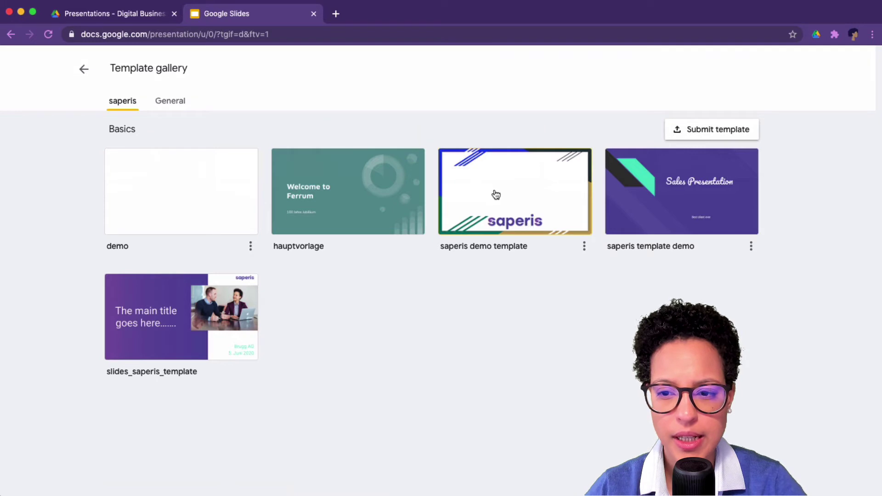
click(512, 192)
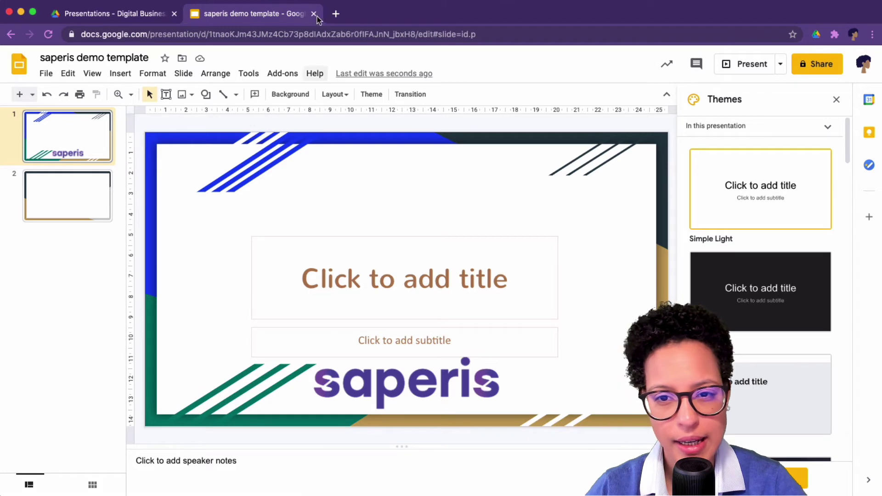
Open Google Drive in a new tab and locate the saperis demo template files in My Drive
click(335, 15)
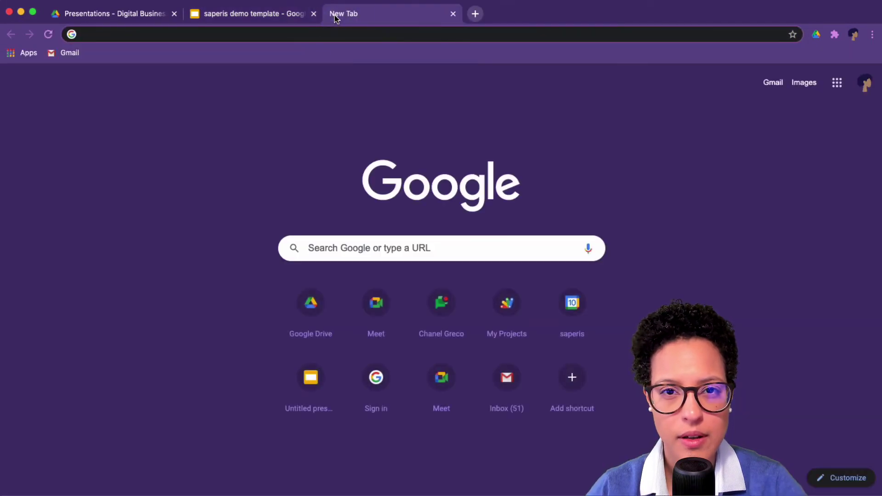
click(837, 84)
click(841, 134)
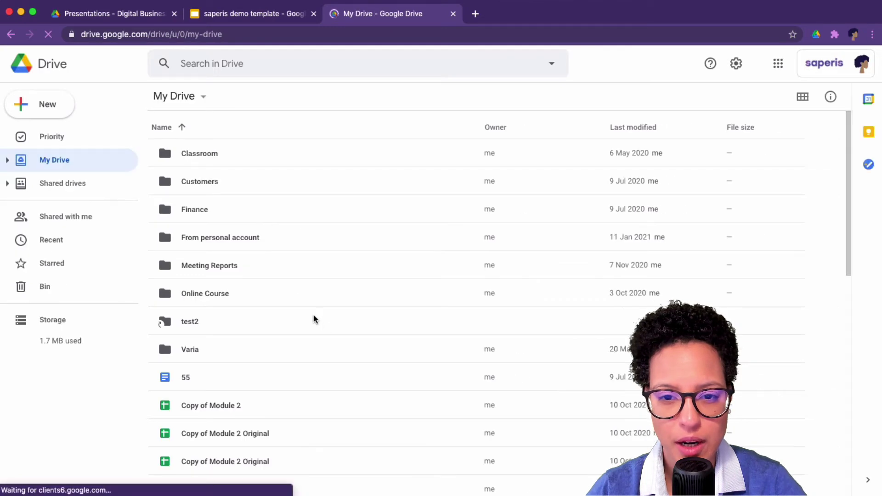
scroll(303, 312, down, 10)
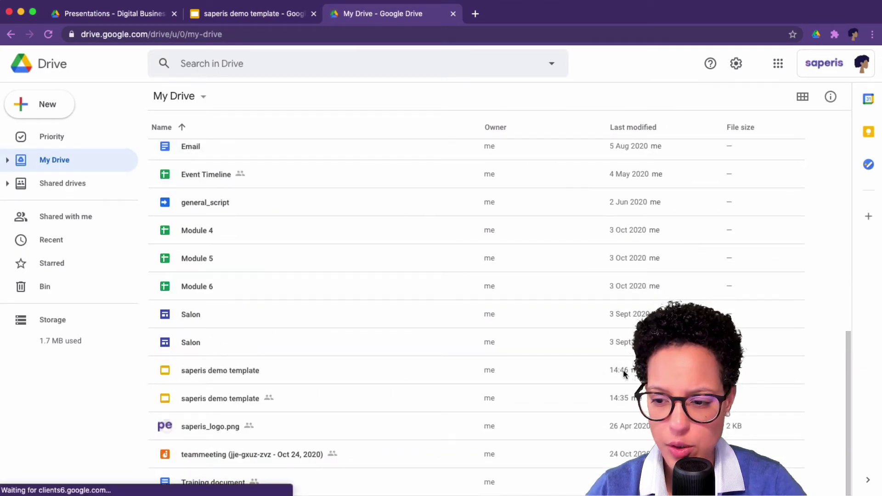
click(205, 382)
click(283, 397)
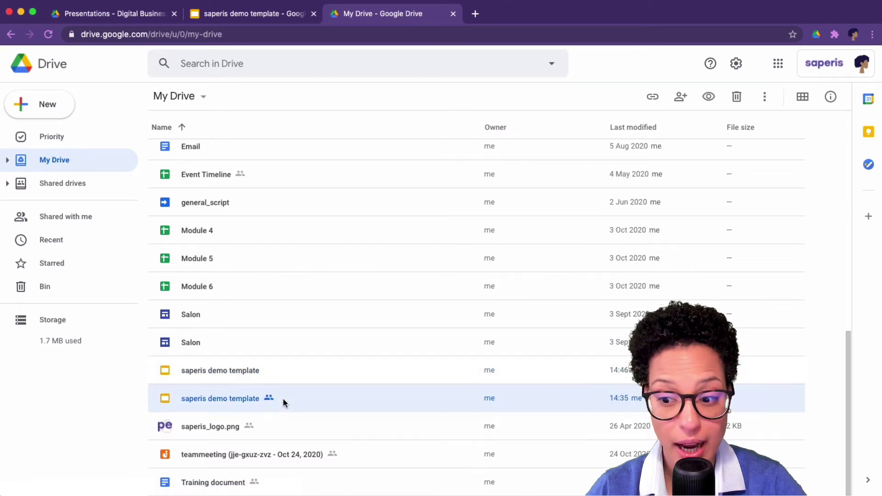
click(283, 370)
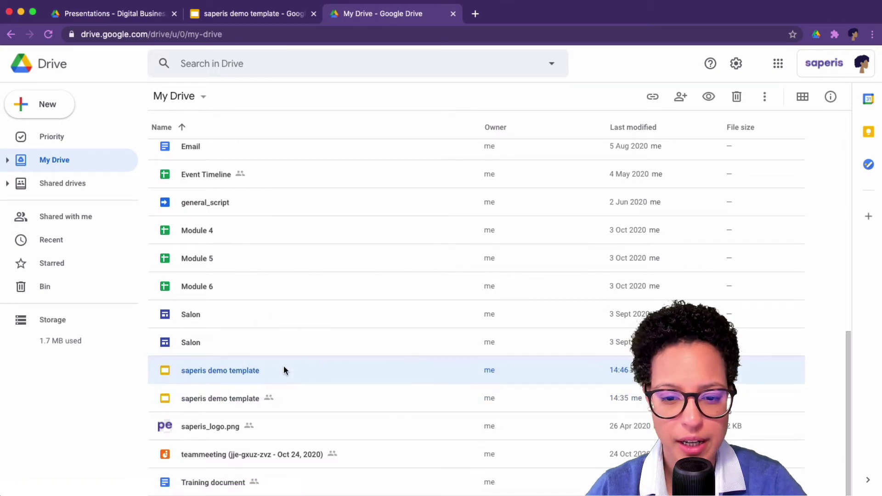
Append 'demo demo' to the presentation title, making it 'saperis demo template demo demo', and find it in My Drive
click(248, 14)
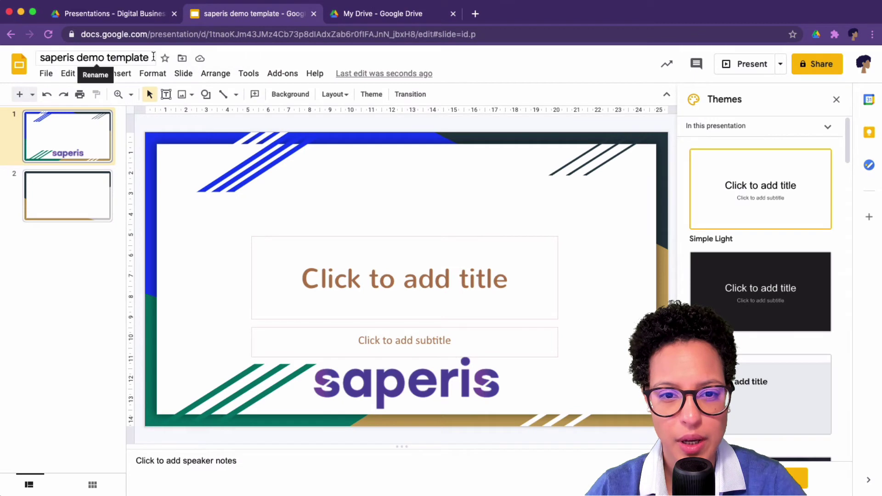
click(151, 56)
text(demo )
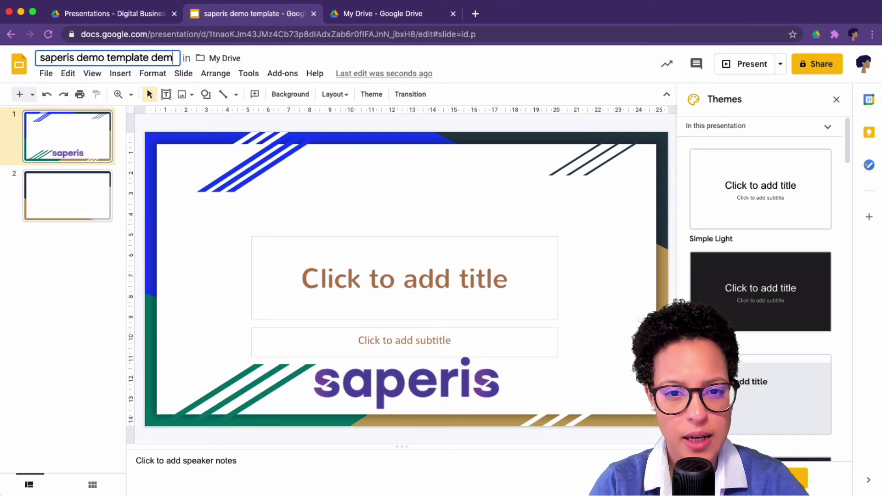
text(demo)
key(Return)
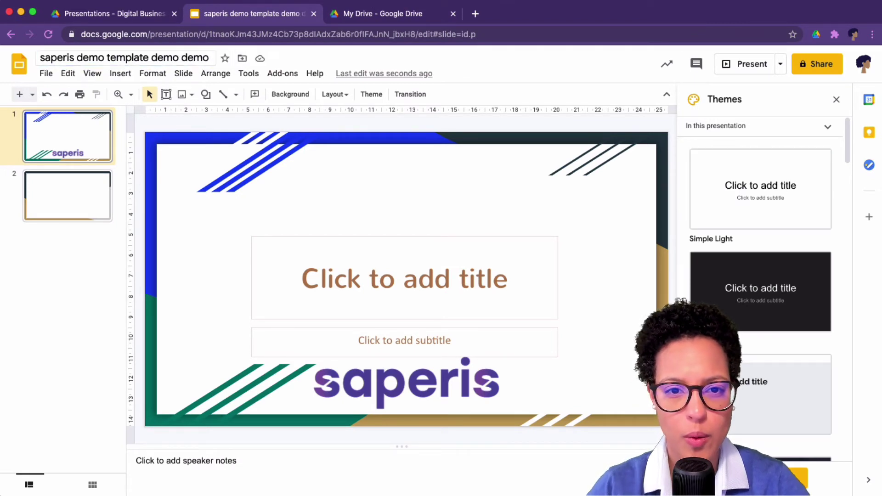
click(402, 14)
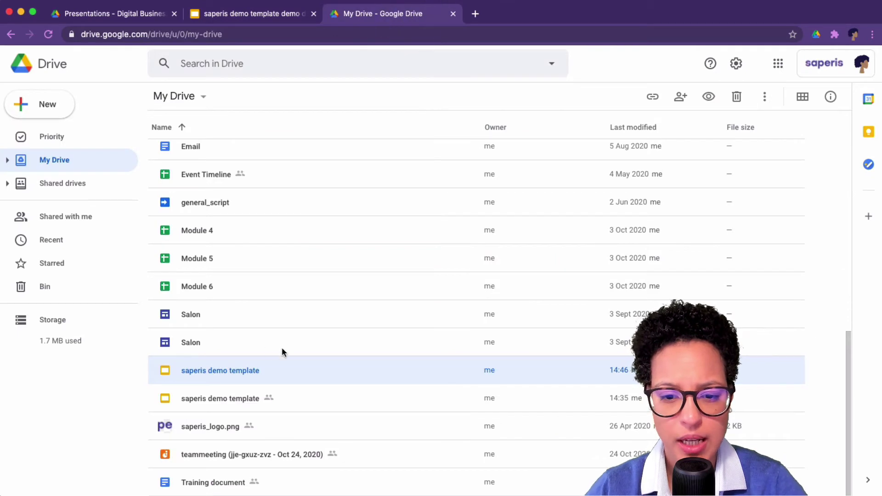
click(296, 389)
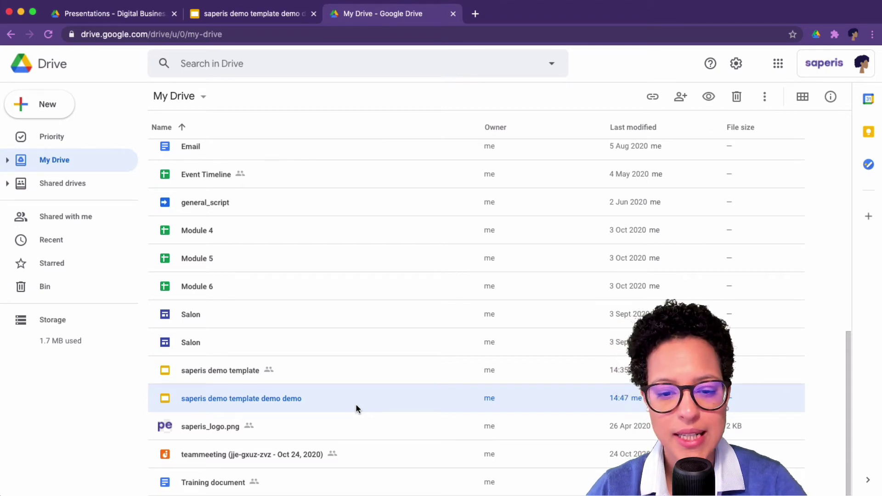
From the Presentations folder in Drive, start a new Google Slides presentation from a template
click(131, 15)
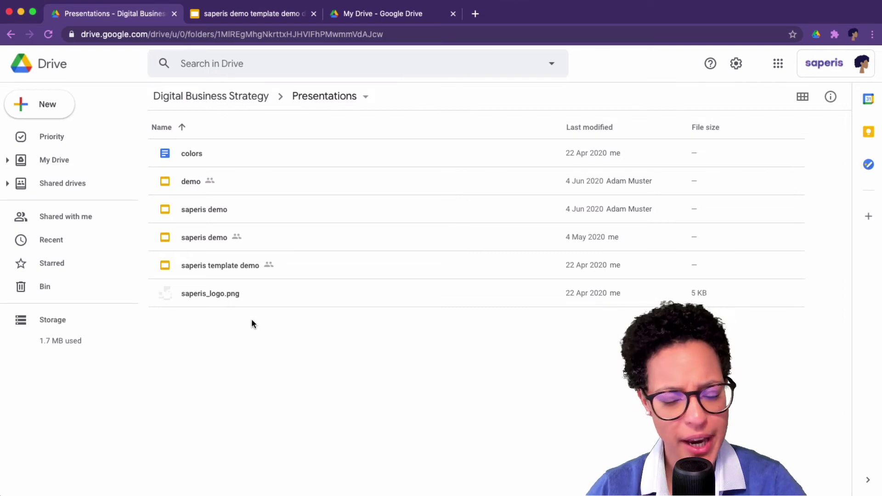
click(61, 105)
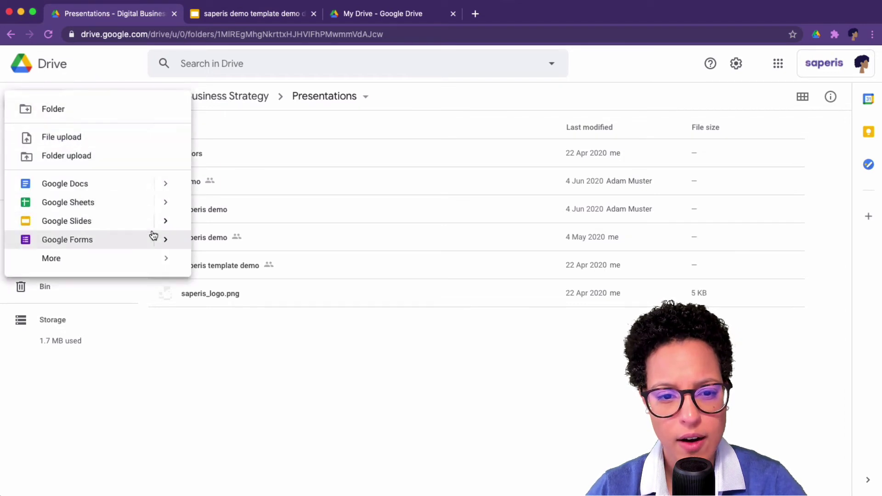
mouse_move(158, 226)
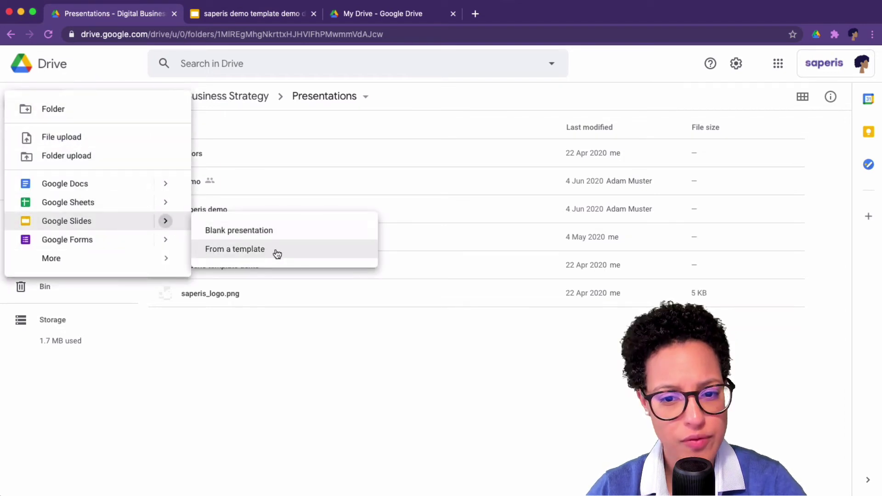
click(249, 346)
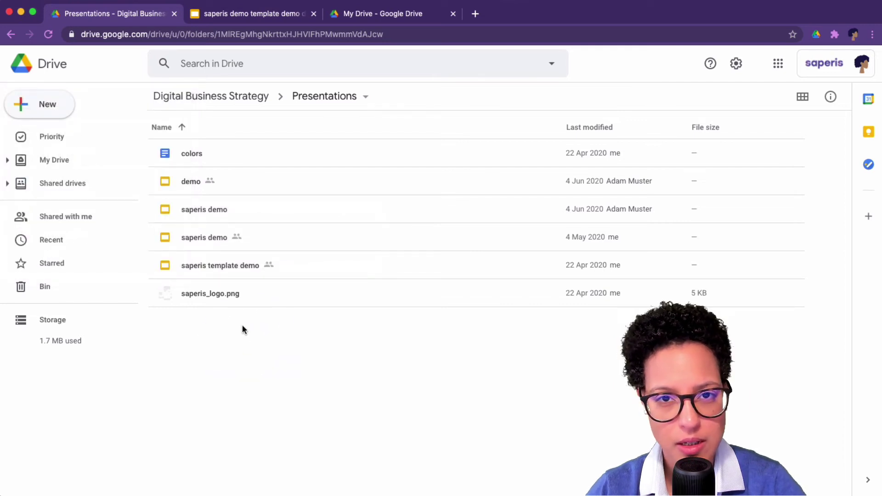
right_click(242, 326)
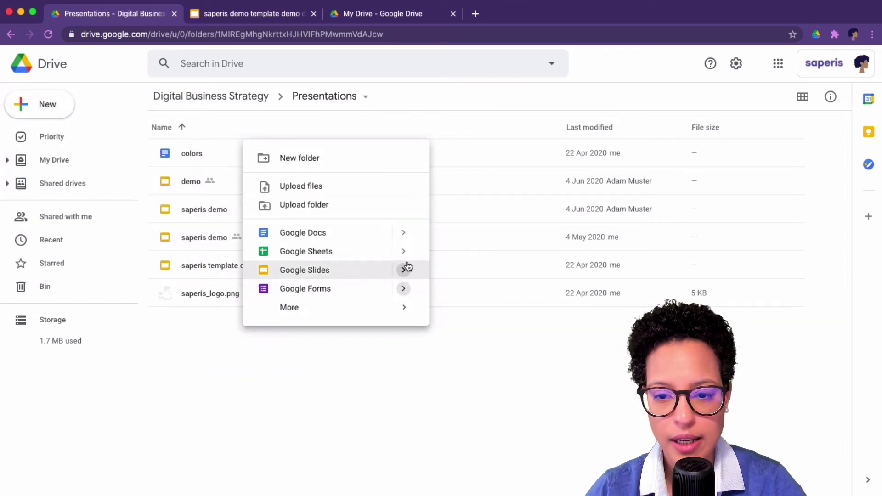
mouse_move(423, 273)
click(468, 297)
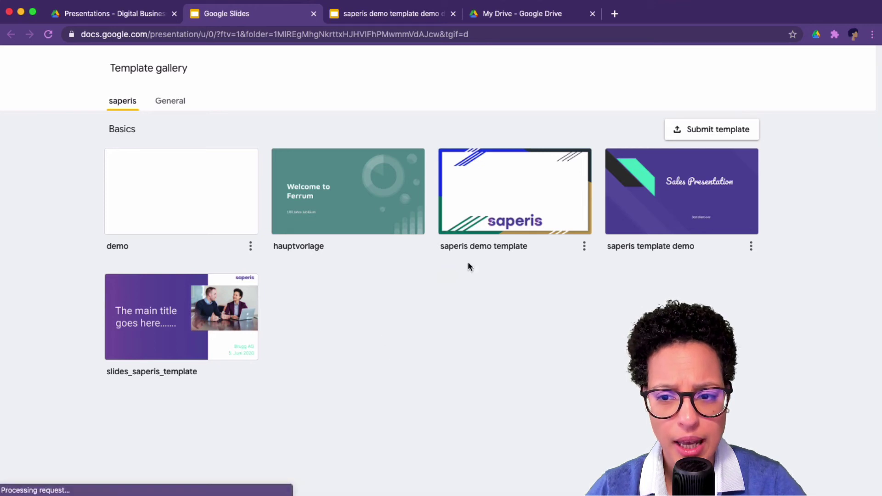
Create a deck from the saperis demo template and title it 'my presentation'
click(498, 186)
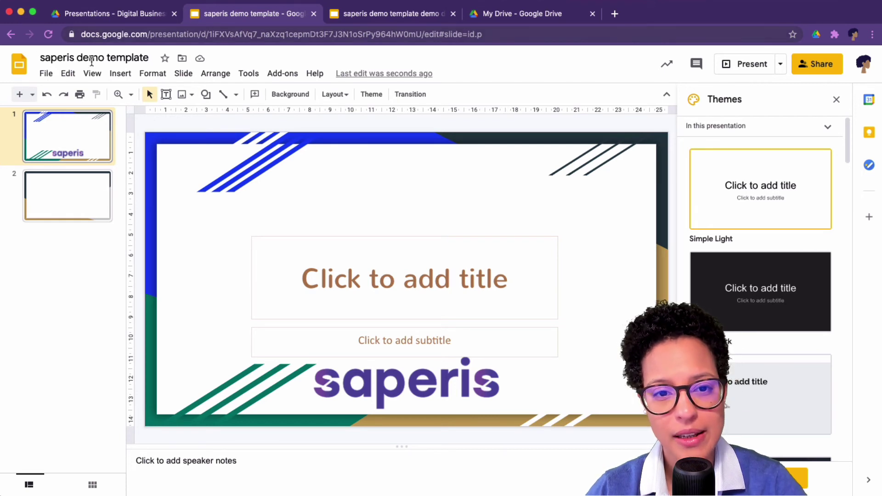
click(133, 58)
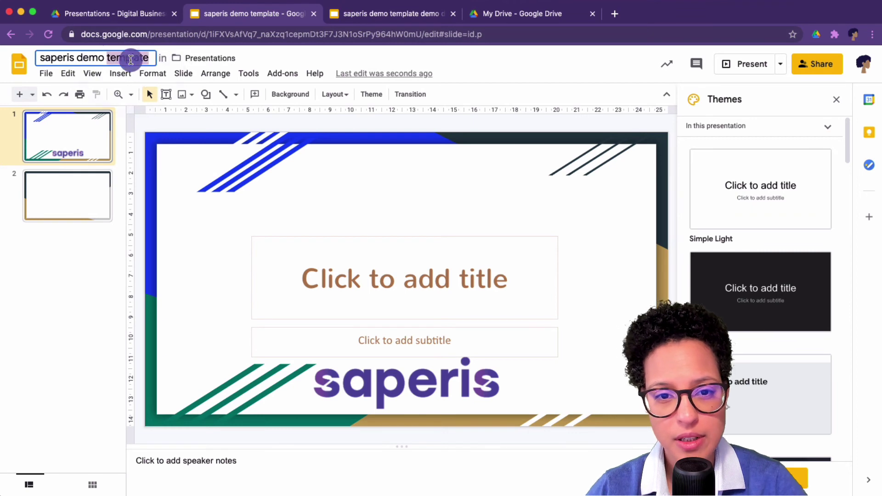
text(my )
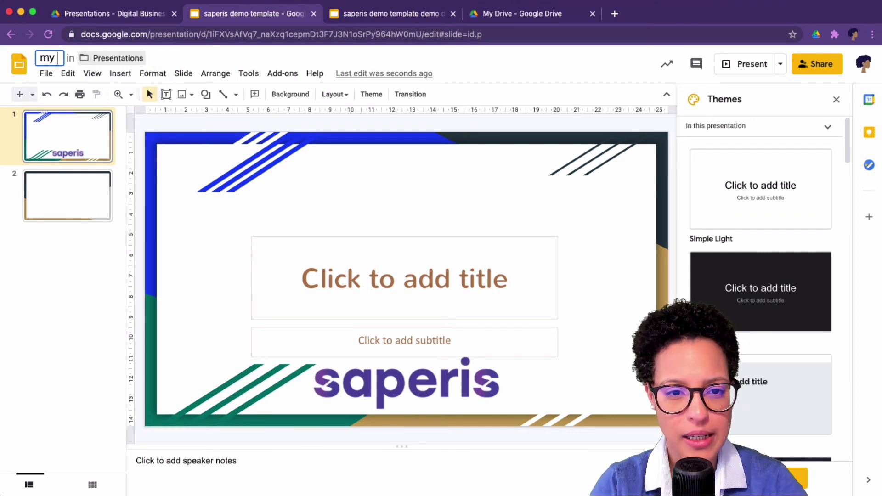
text(presentation)
key(Return)
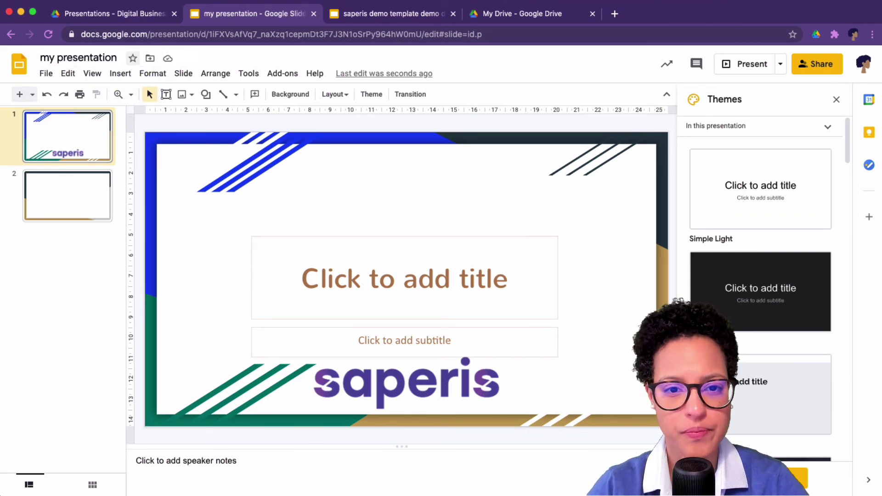
Switch back to the Presentations - Digital Business folder tab in Google Drive
click(112, 14)
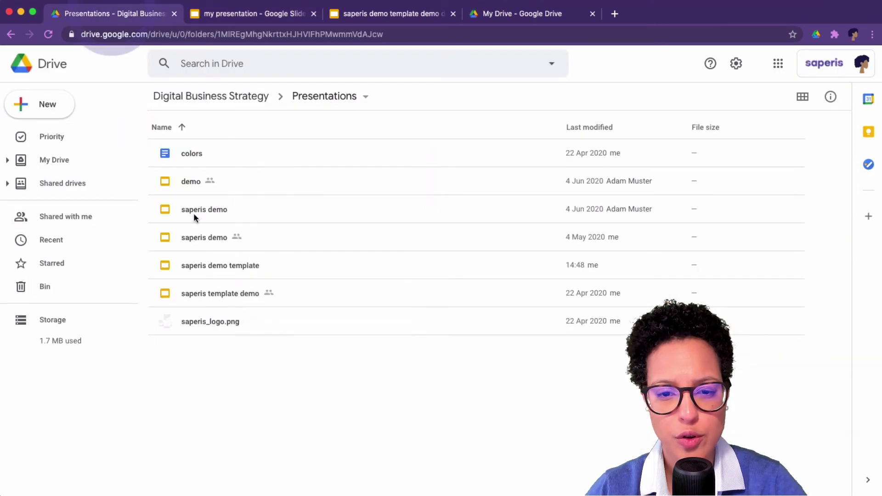